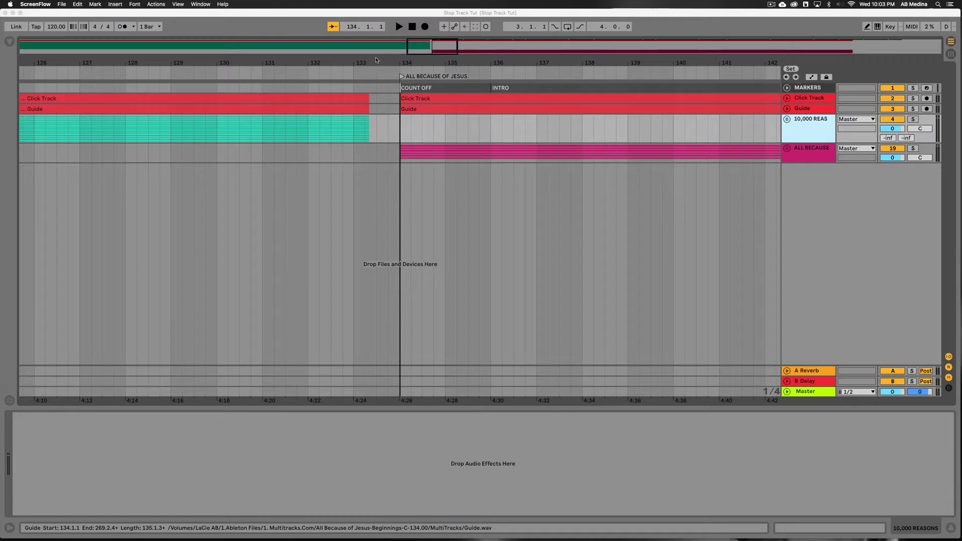
# Step: Insert a new MIDI track directly below the Guide track
pyautogui.click(376, 62)
pyautogui.moveTo(374, 66); pyautogui.dragTo(374, 32)
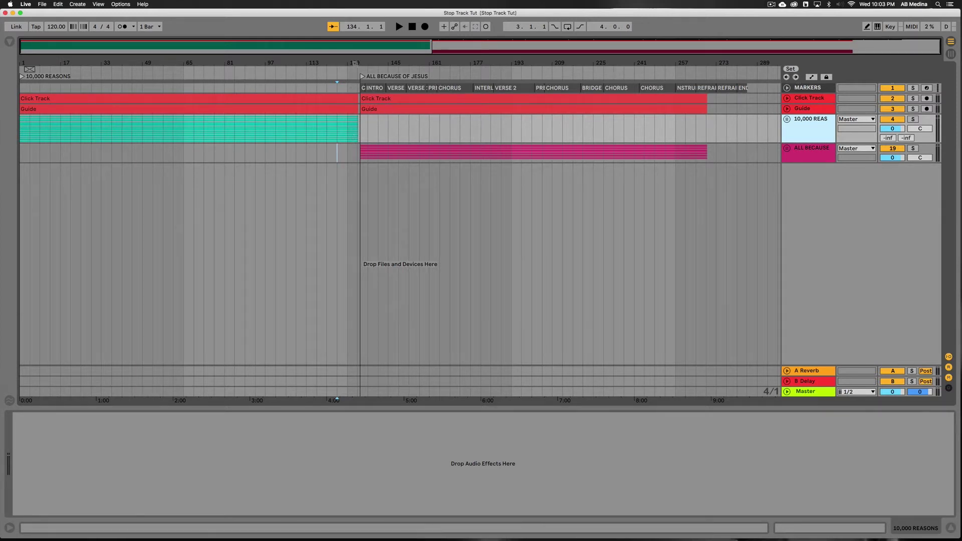
pyautogui.moveTo(355, 64); pyautogui.dragTo(274, 126)
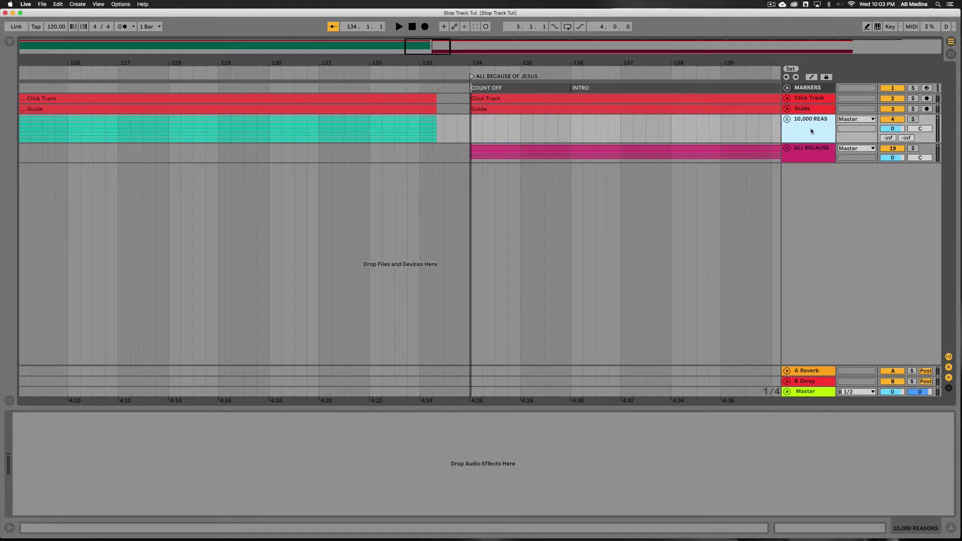
pyautogui.click(805, 110)
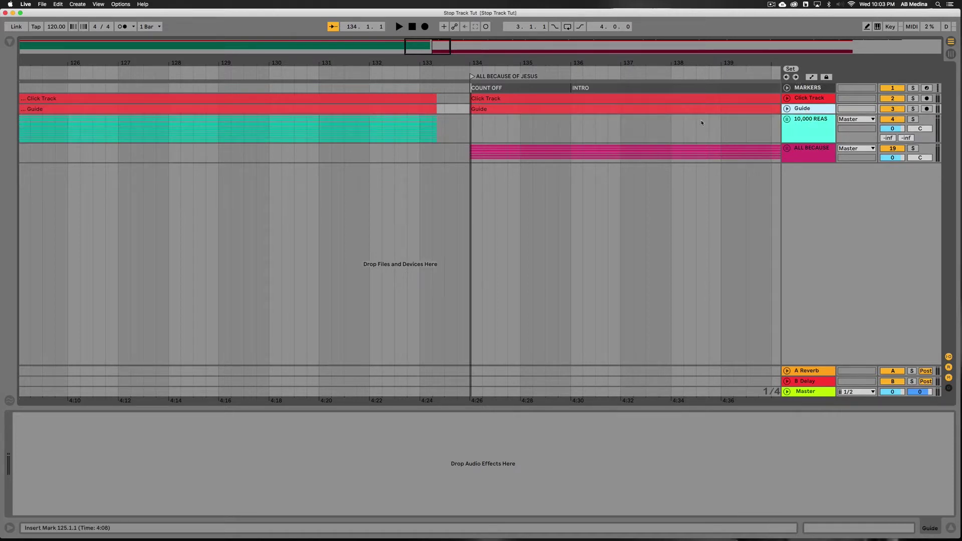
pyautogui.click(79, 5)
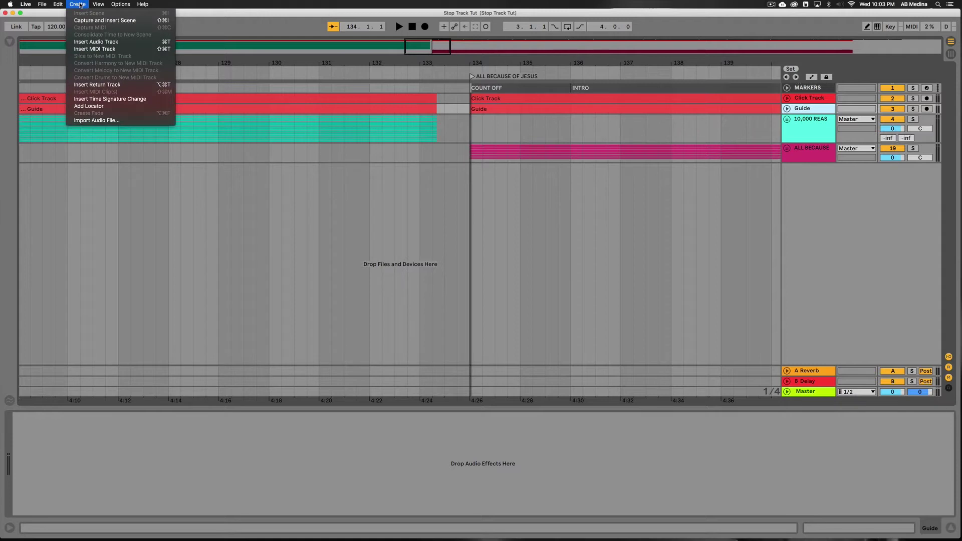
pyautogui.click(94, 49)
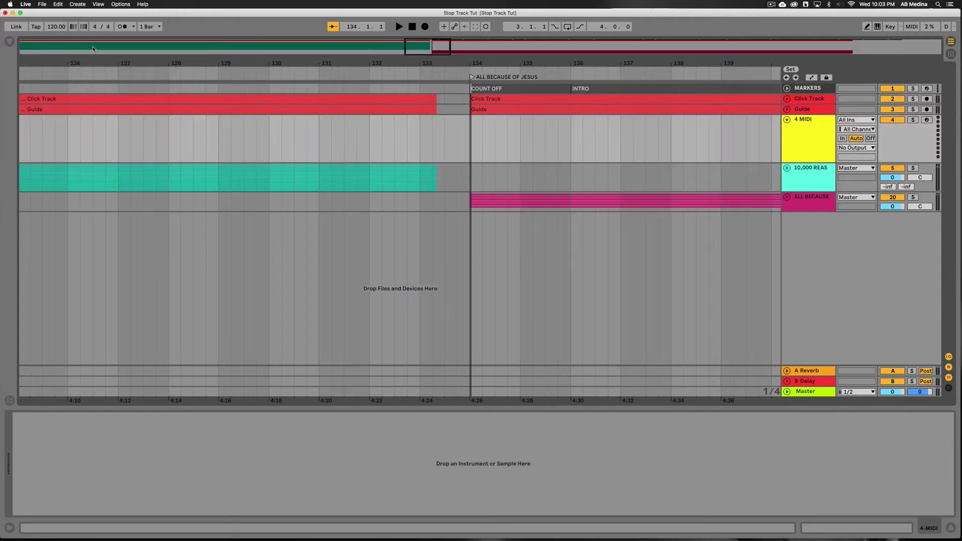
# Step: Rename the new MIDI track STOP TRACK and set its track colour to white
pyautogui.click(803, 121)
pyautogui.rightClick(804, 121)
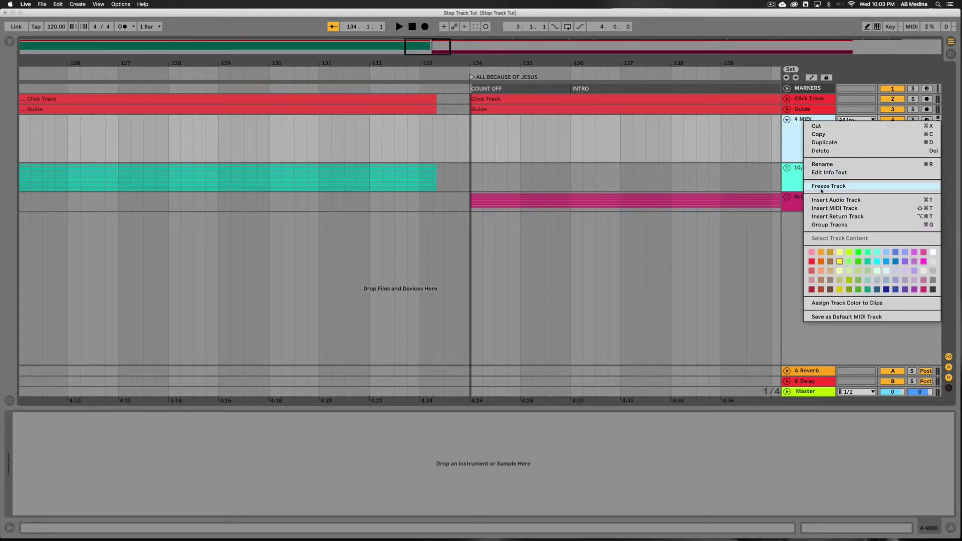
pyautogui.click(822, 166)
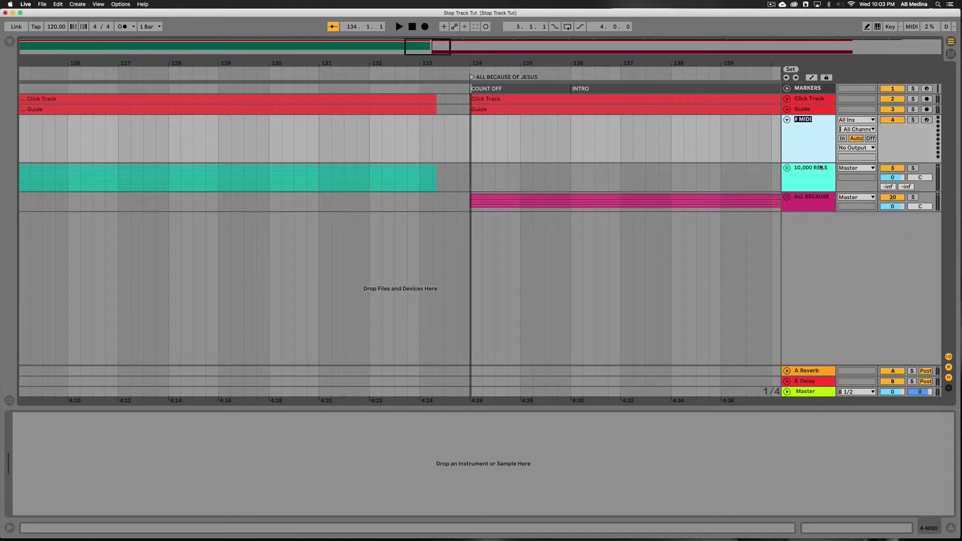
pyautogui.write('STOP TRACK')
pyautogui.press('Return')
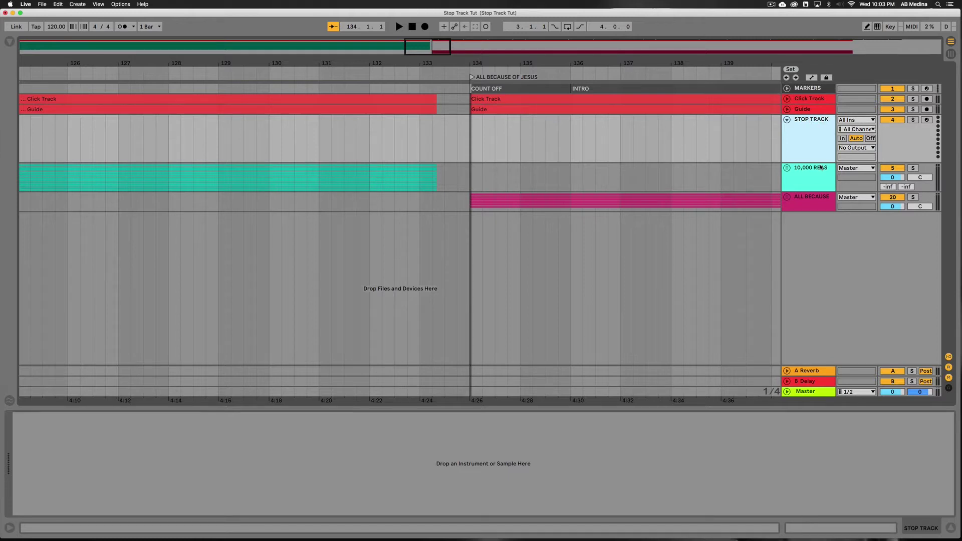
pyautogui.rightClick(796, 143)
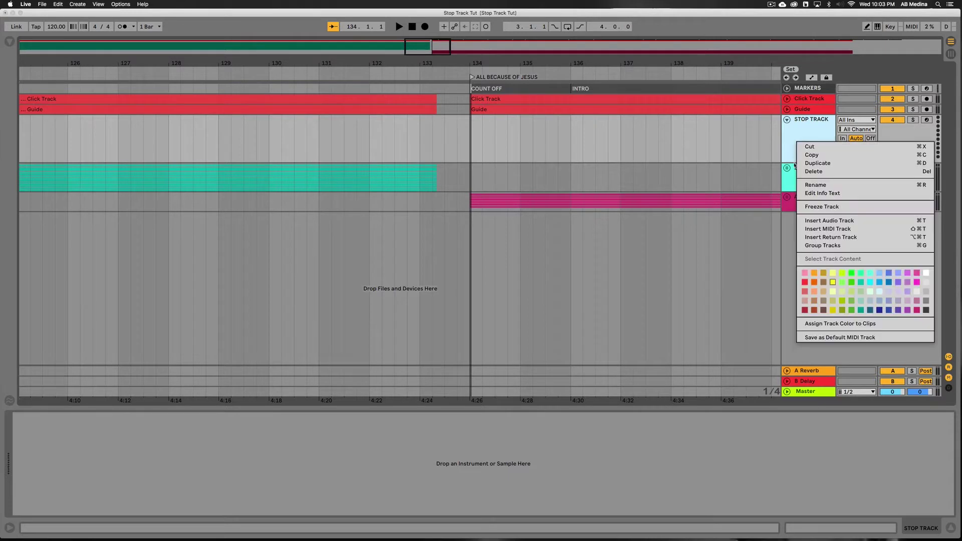
pyautogui.click(927, 273)
# Step: Insert a one-bar MIDI clip on STOP TRACK from bar 133 to bar 134, just before ALL BECAUSE OF JESUS
pyautogui.click(659, 142)
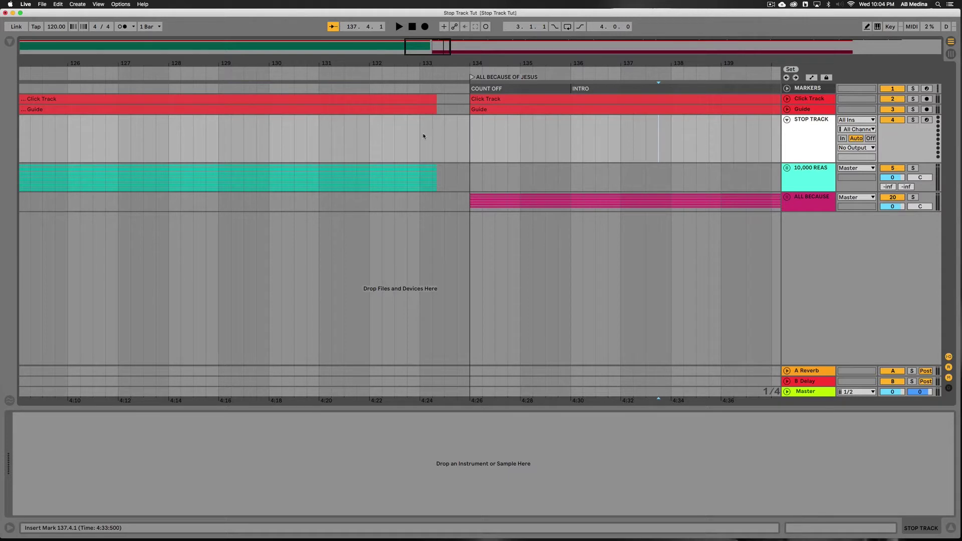
pyautogui.moveTo(420, 134); pyautogui.dragTo(462, 139)
pyautogui.rightClick(448, 141)
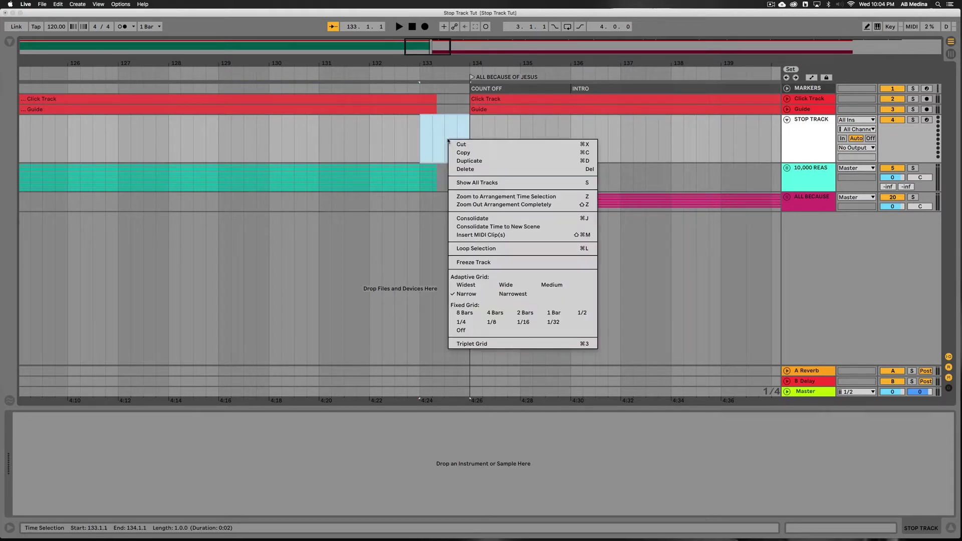
pyautogui.click(462, 234)
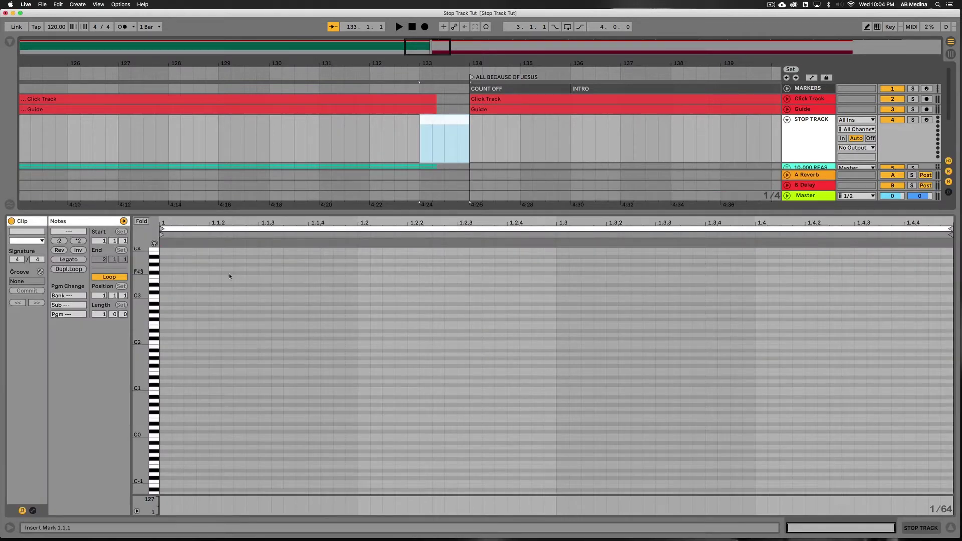
# Step: Add a C3 note spanning the clip's full bar, and hide the clip editor
pyautogui.doubleClick(163, 297)
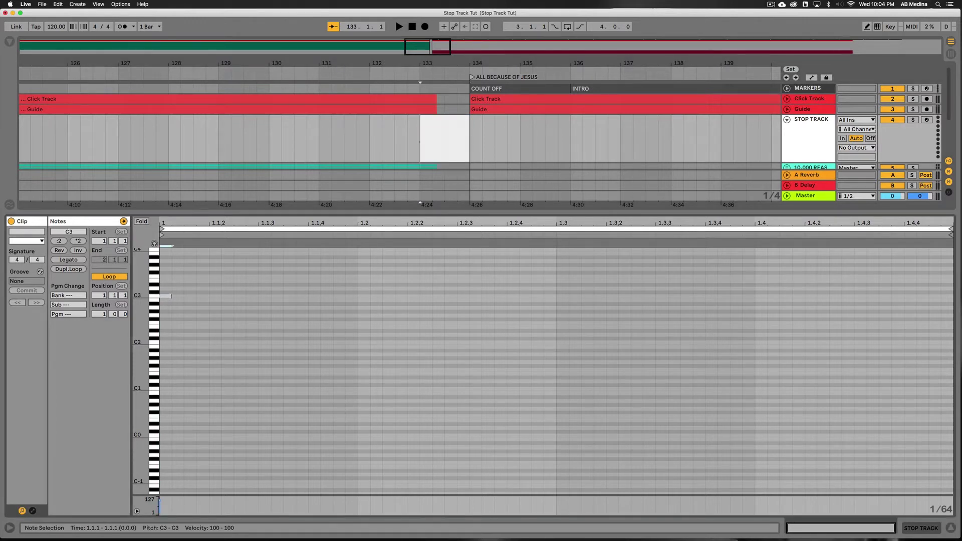
pyautogui.moveTo(171, 297); pyautogui.dragTo(954, 279)
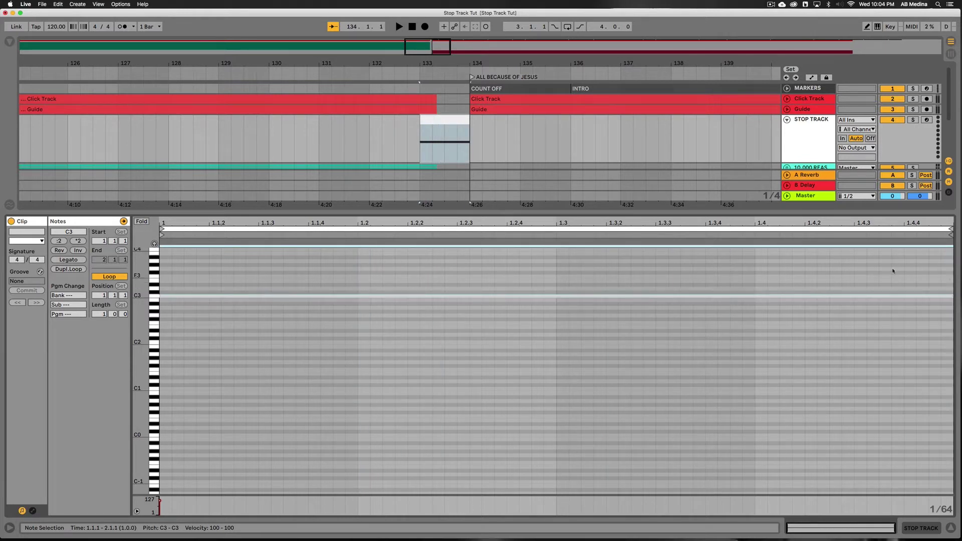
pyautogui.click(951, 528)
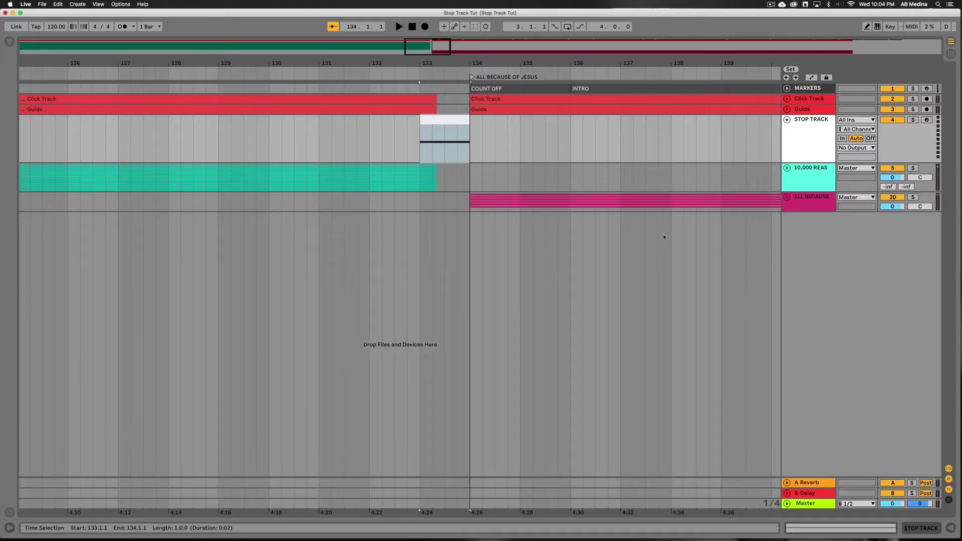
pyautogui.click(787, 120)
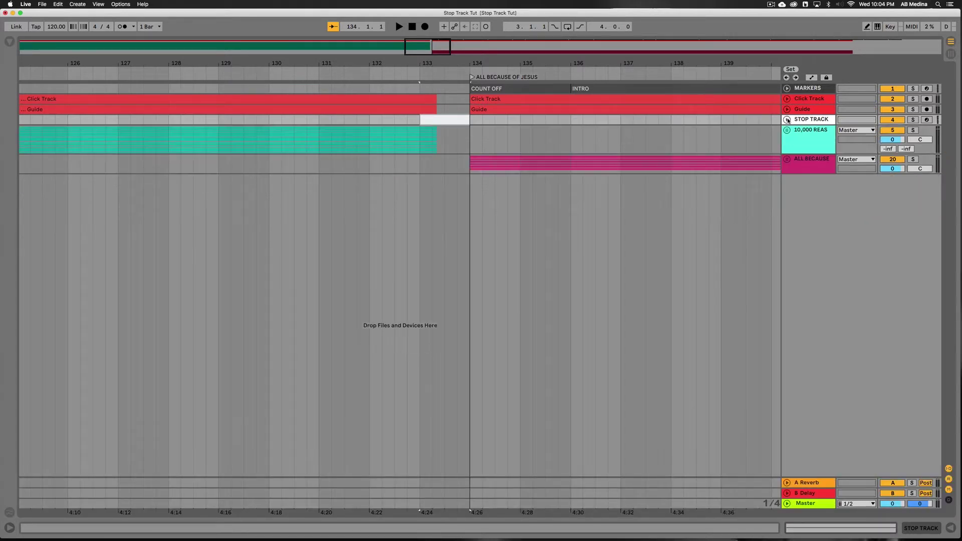
pyautogui.click(787, 119)
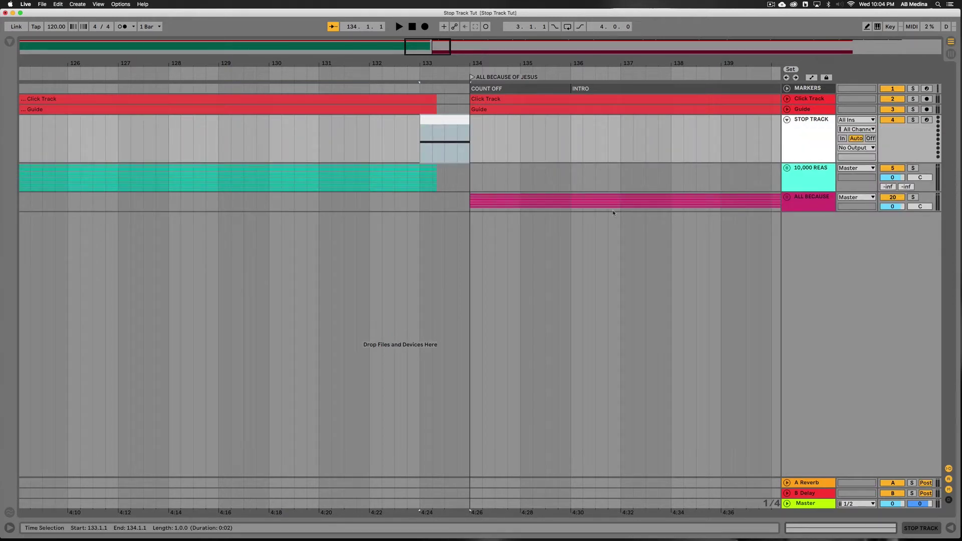
# Step: Switch to Finder and launch Audio MIDI Setup from the Utilities folder in Applications
pyautogui.press('super+h')
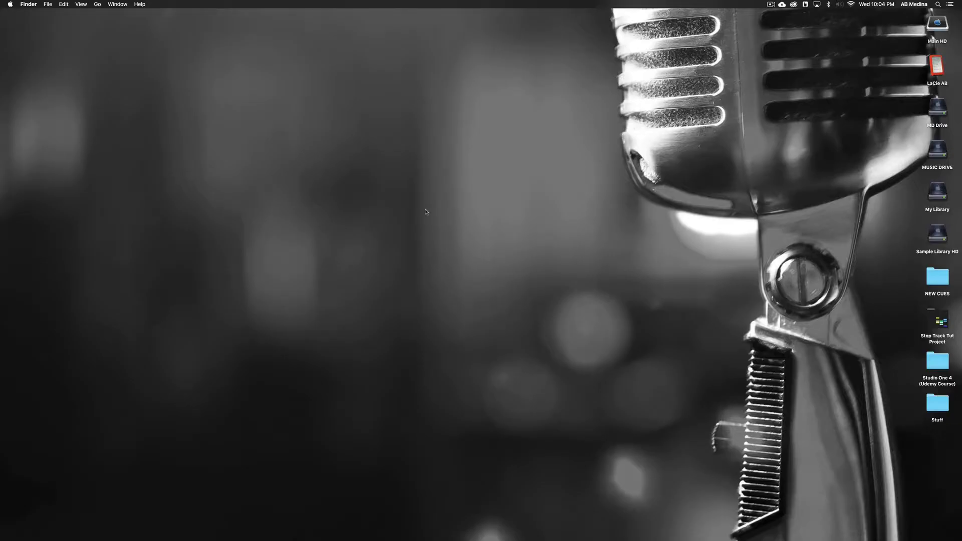
pyautogui.moveTo(281, 540)
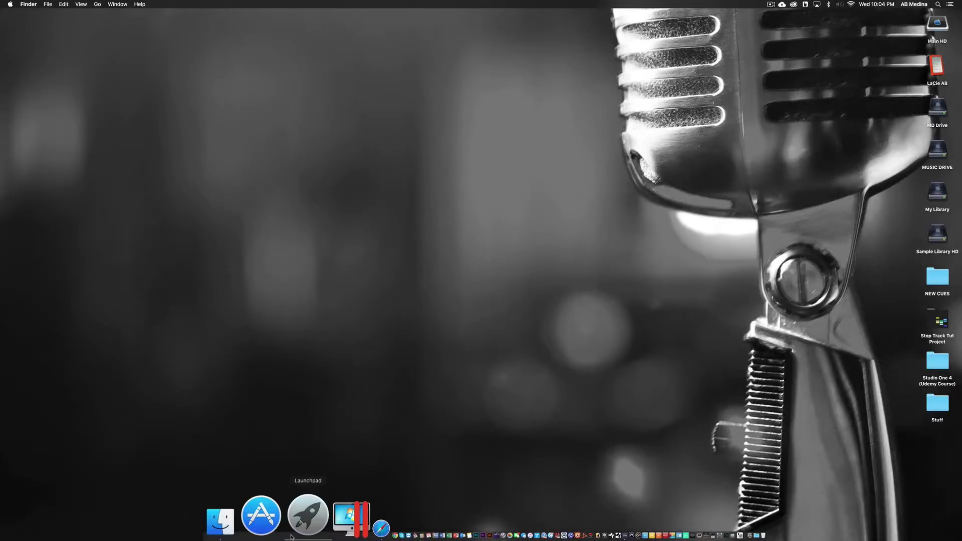
pyautogui.click(280, 526)
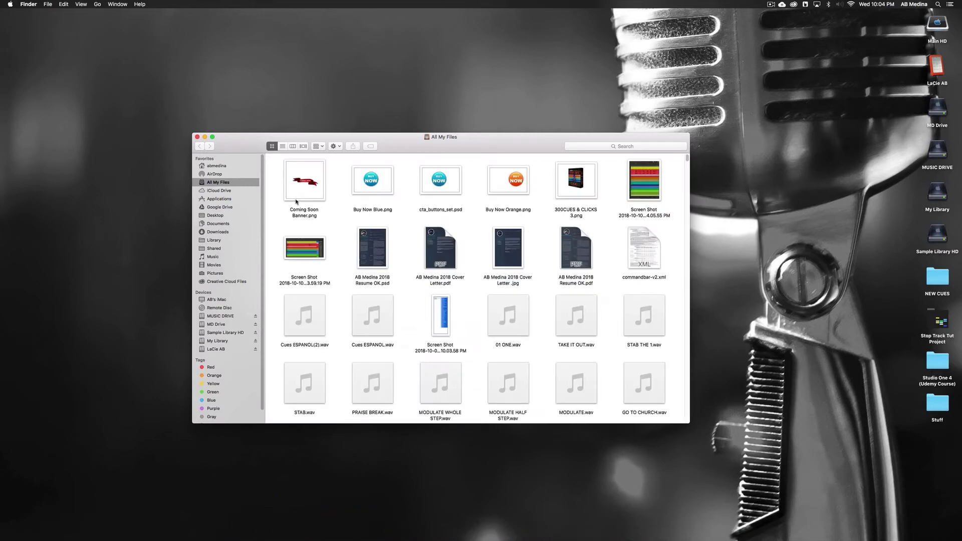
pyautogui.click(220, 199)
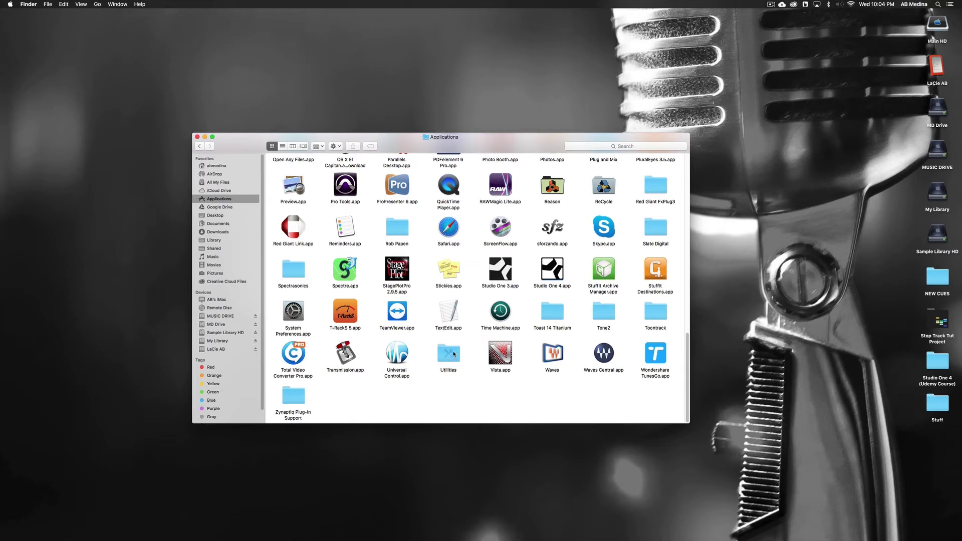
pyautogui.doubleClick(453, 354)
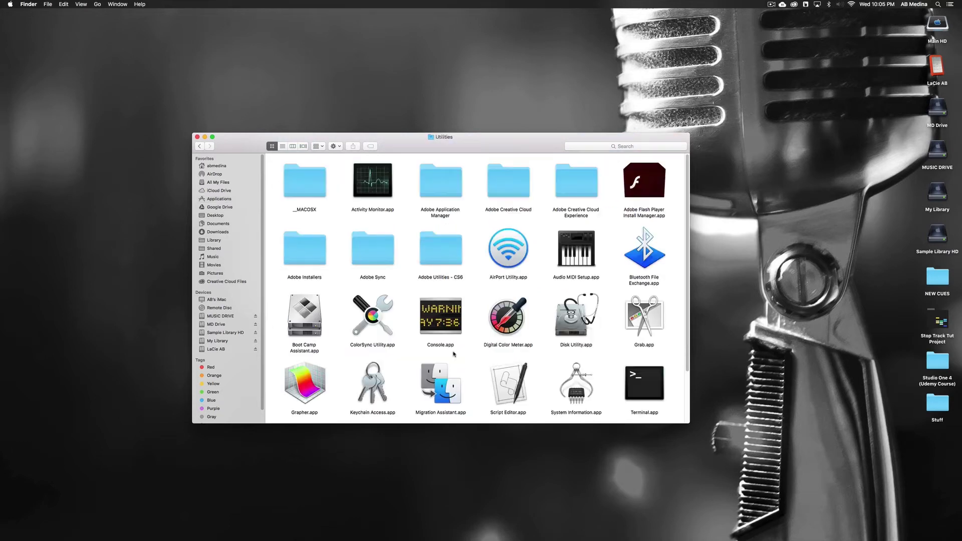
pyautogui.doubleClick(579, 250)
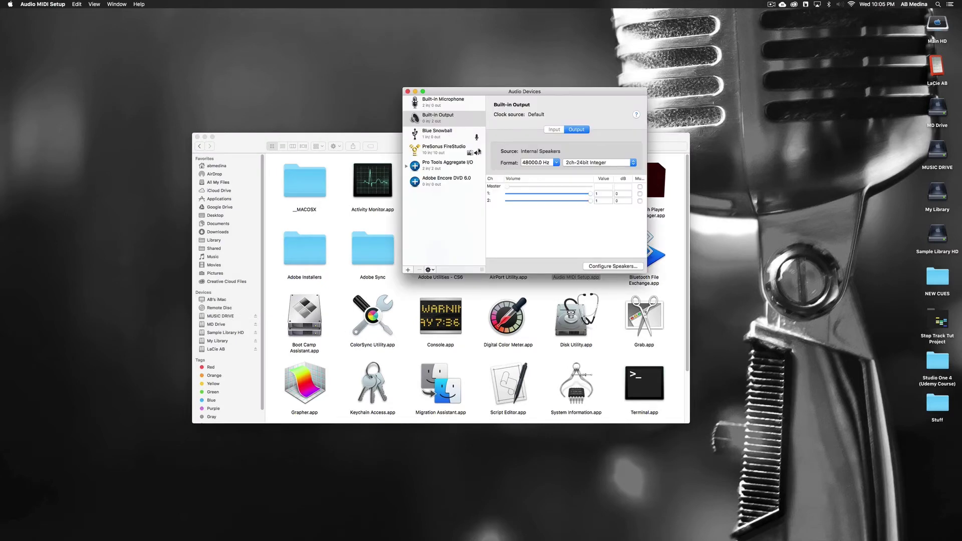
# Step: Show the MIDI Studio window and close the Finder window behind it
pyautogui.click(116, 5)
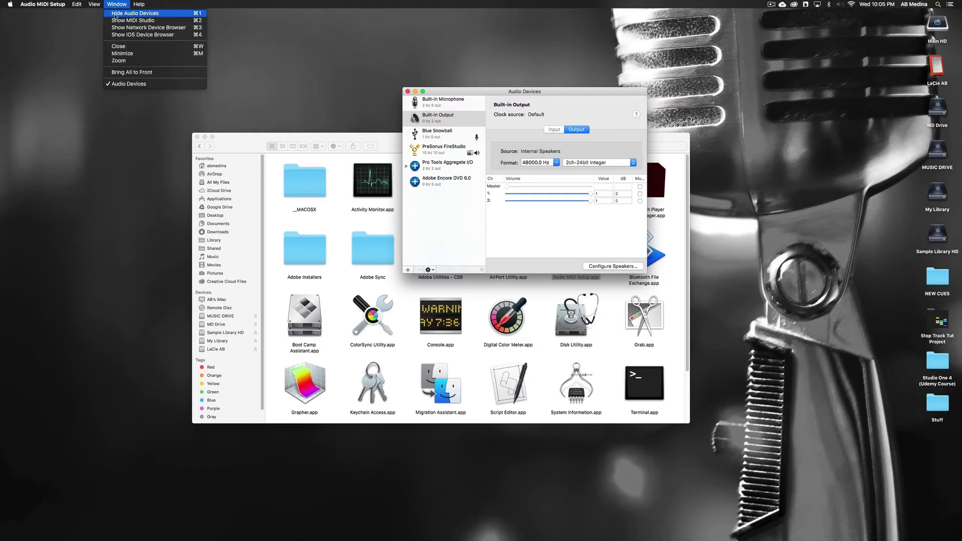
pyautogui.click(116, 21)
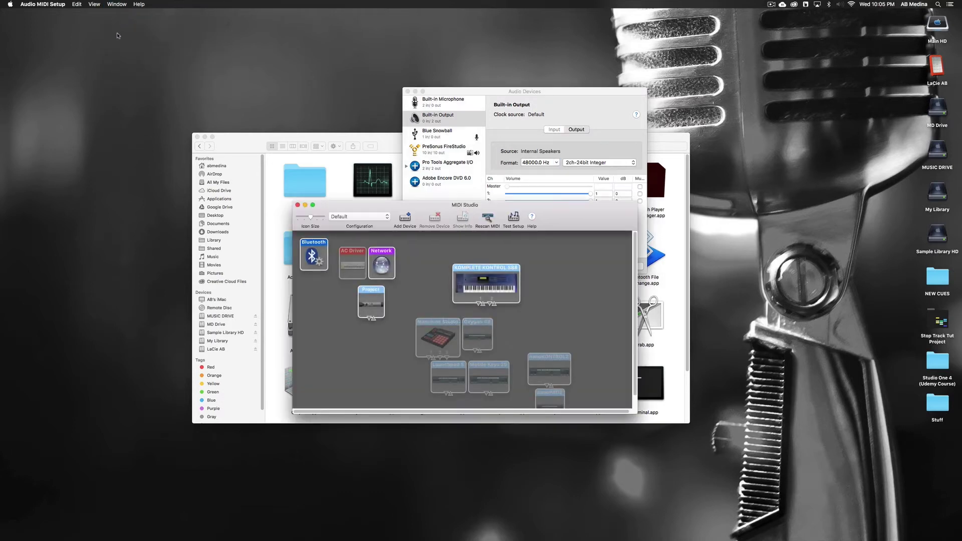
pyautogui.moveTo(431, 216); pyautogui.dragTo(474, 94)
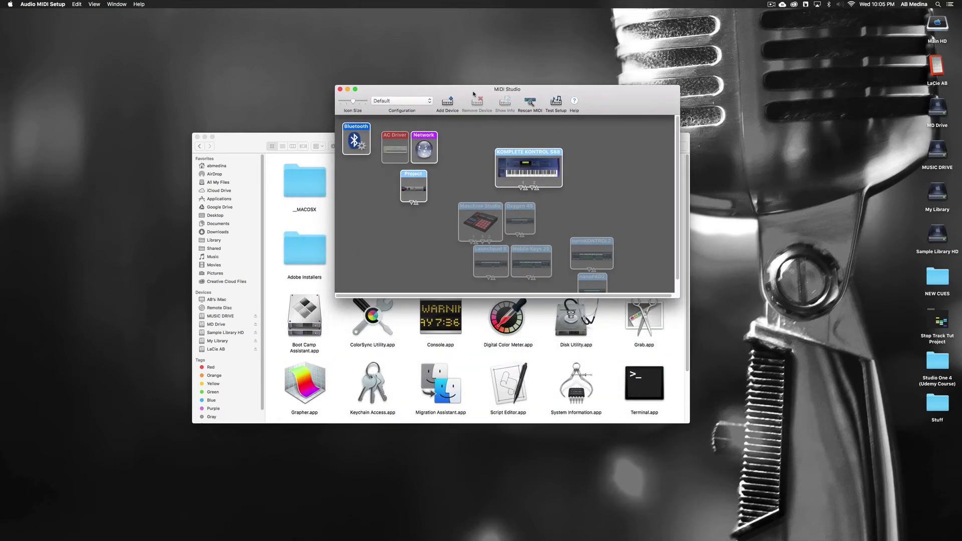
pyautogui.click(197, 137)
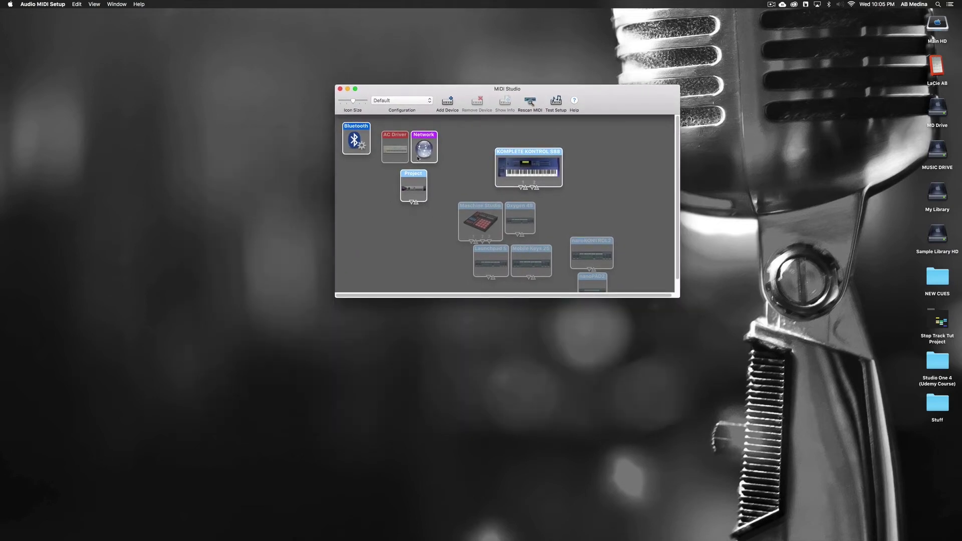
# Step: Open the AC Driver's properties in MIDI Studio and add a new port
pyautogui.click(393, 135)
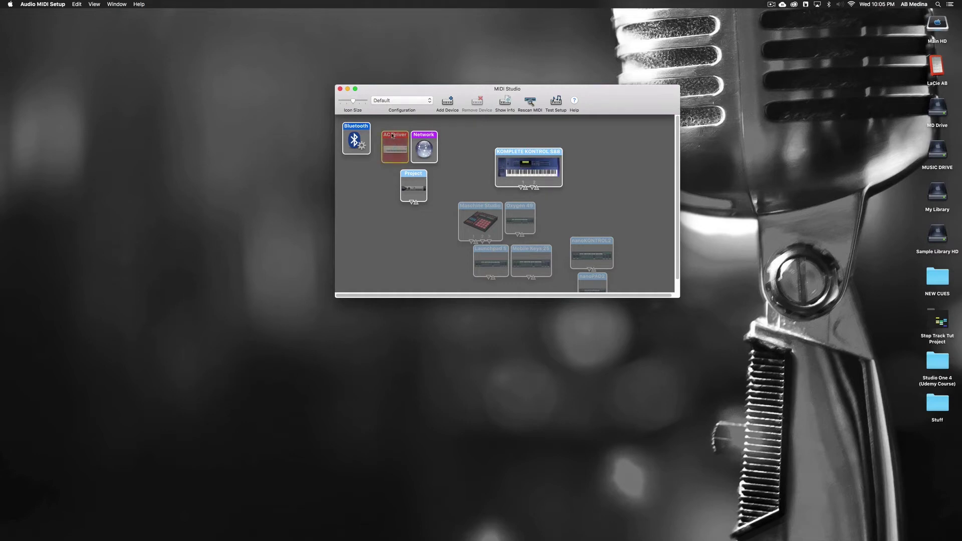
pyautogui.doubleClick(393, 135)
pyautogui.moveTo(152, 177); pyautogui.dragTo(259, 156)
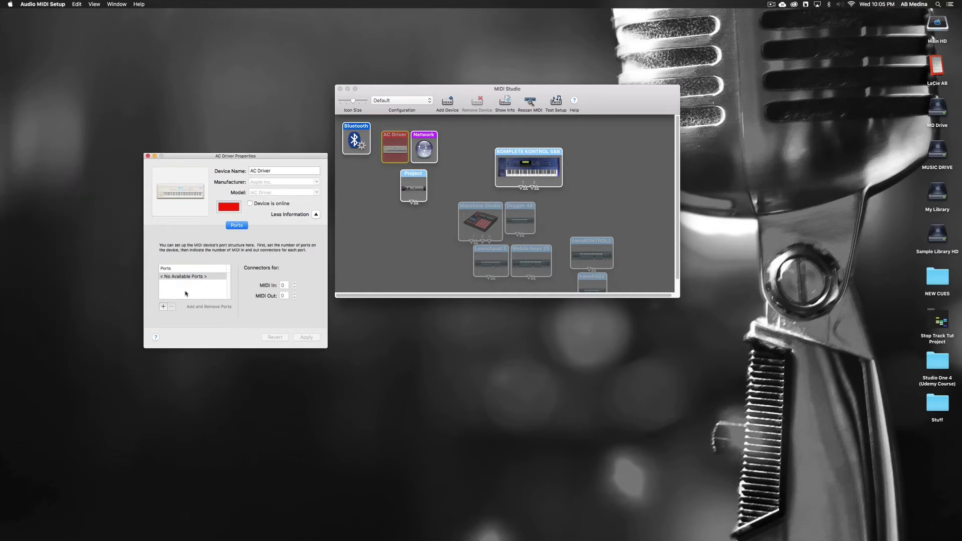
pyautogui.click(163, 307)
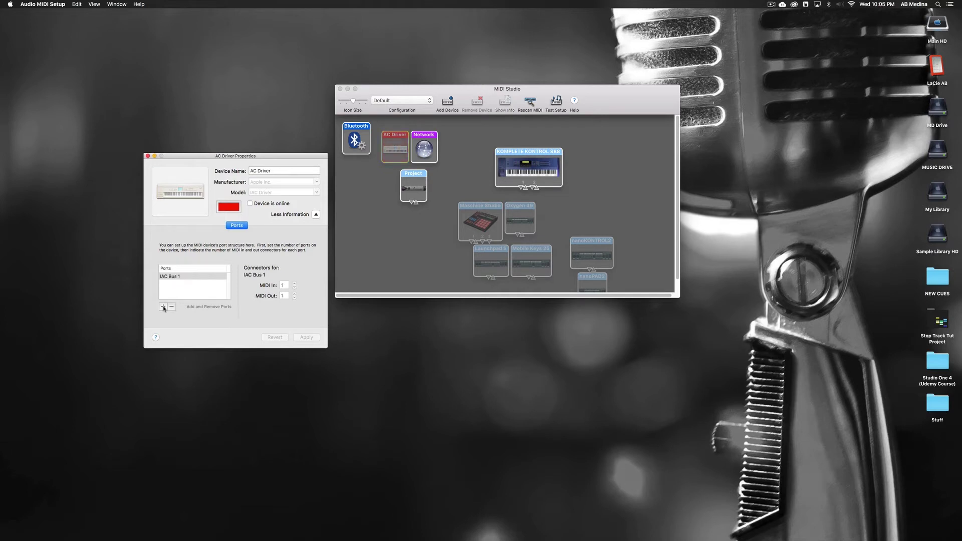
# Step: Rename the port IAC Bus 1 STOP, set the AC Driver online, and close its properties
pyautogui.click(183, 279)
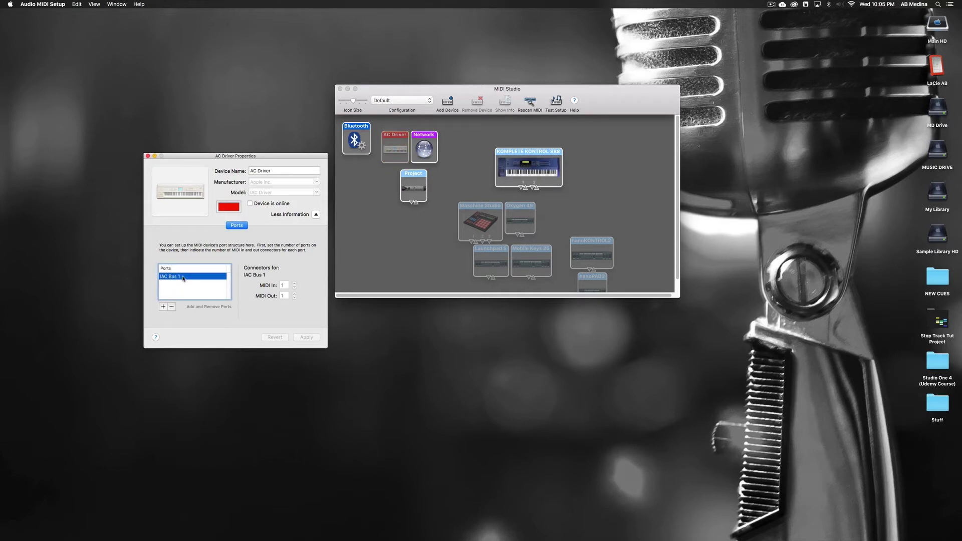
pyautogui.click(183, 278)
pyautogui.click(182, 277)
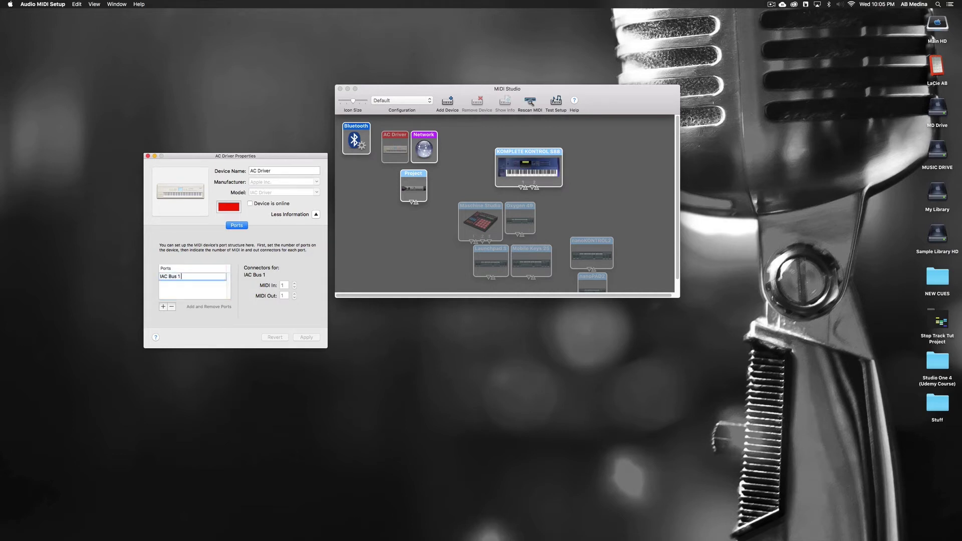
pyautogui.write('STOP')
pyautogui.click(250, 203)
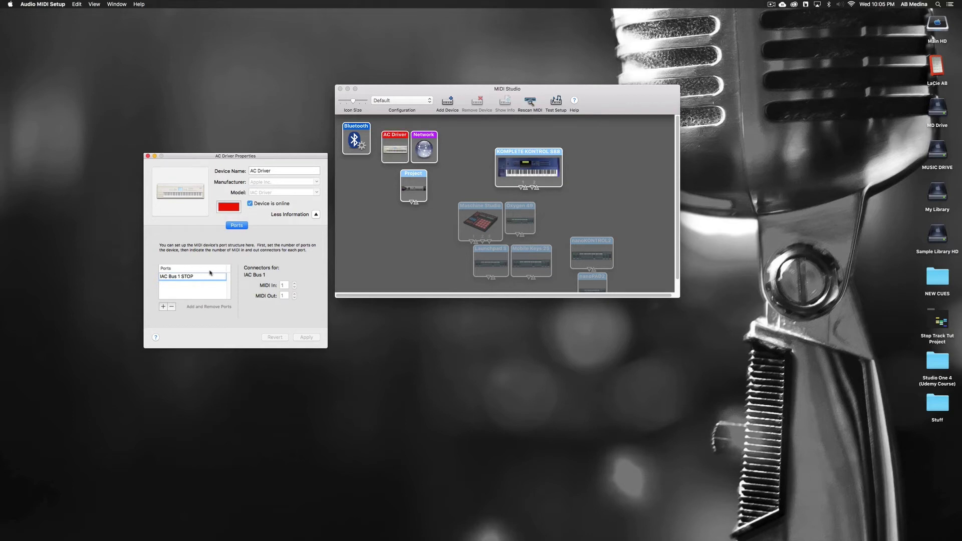
pyautogui.press('Return')
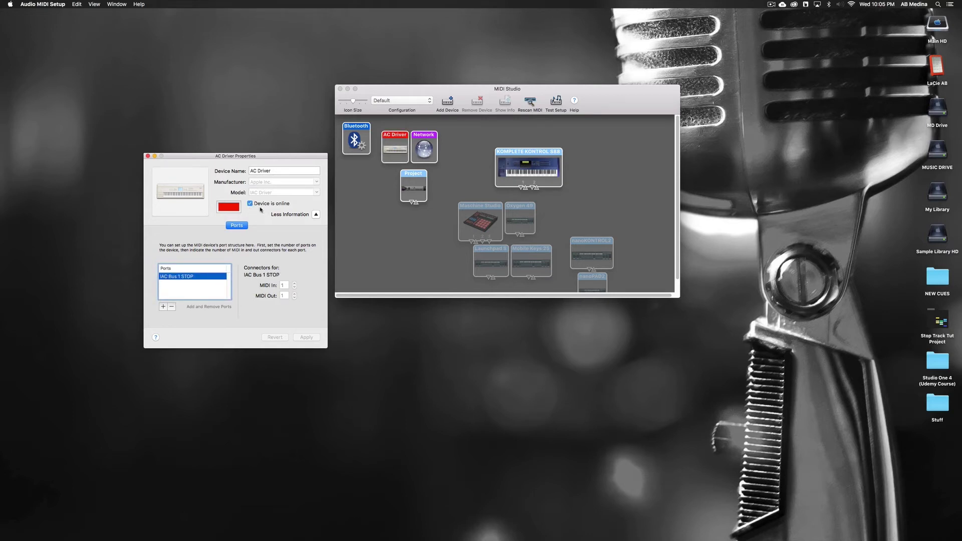
pyautogui.click(148, 156)
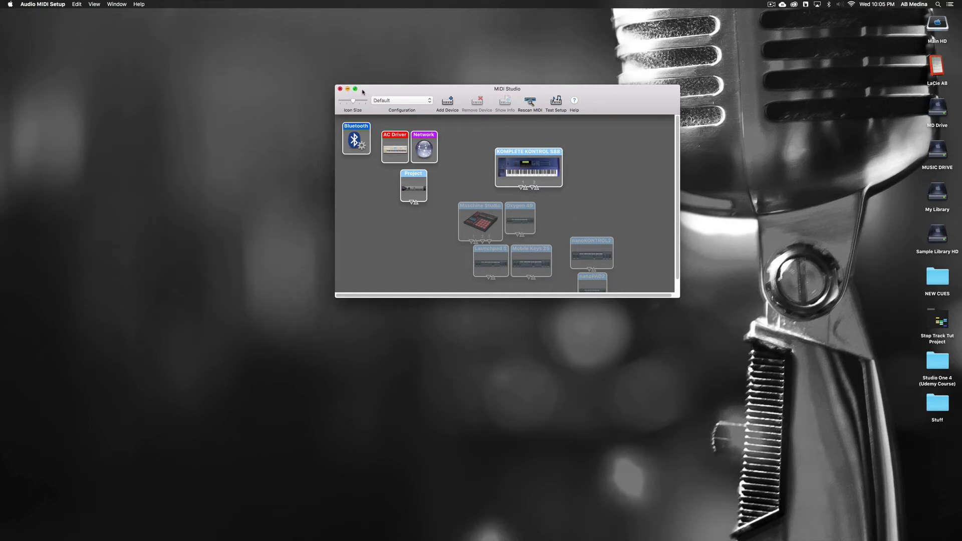
# Step: Switch to Ableton Live and check the Track and Remote settings of the AC Driver (IAC Bus 1 STOP) ports in the MIDI preferences
pyautogui.press('super+Tab')
pyautogui.press('super+Tab')
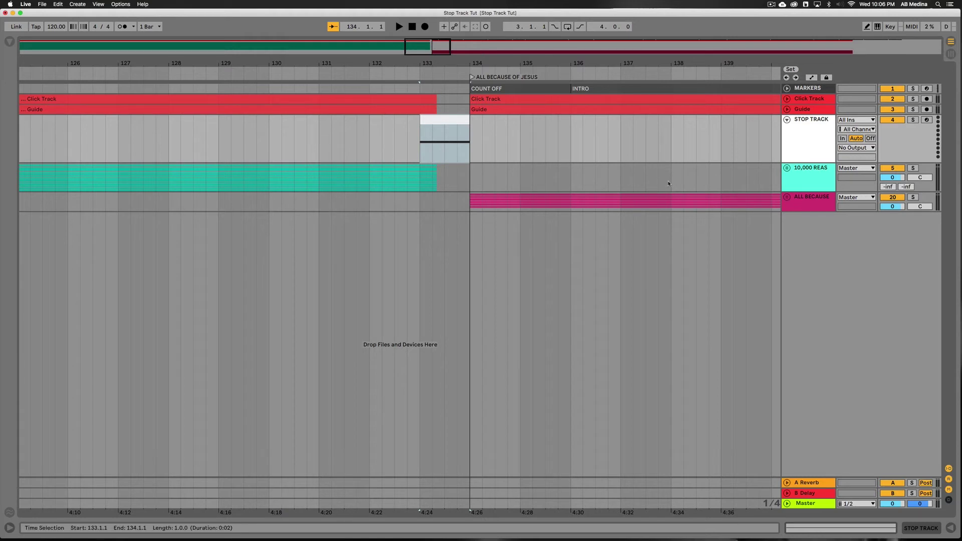
pyautogui.press('super+comma')
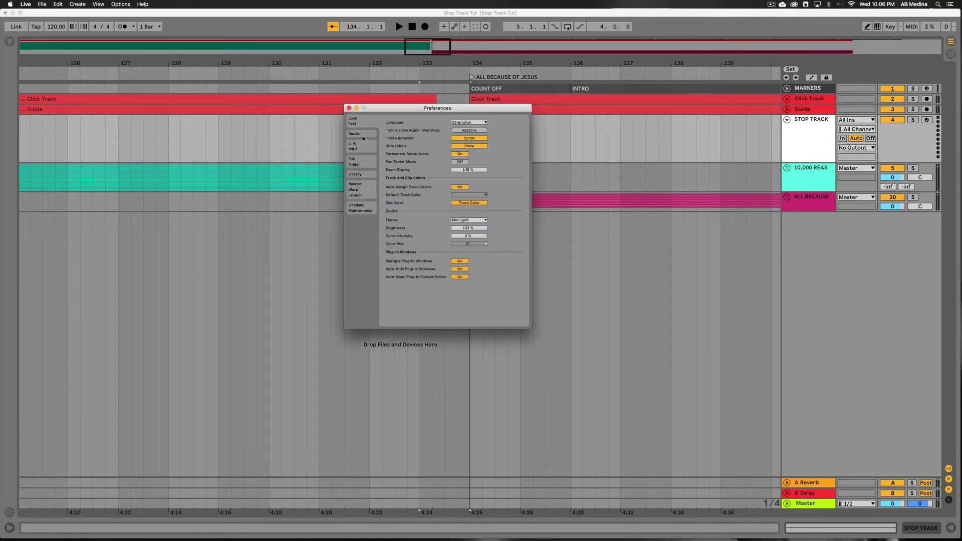
pyautogui.click(360, 190)
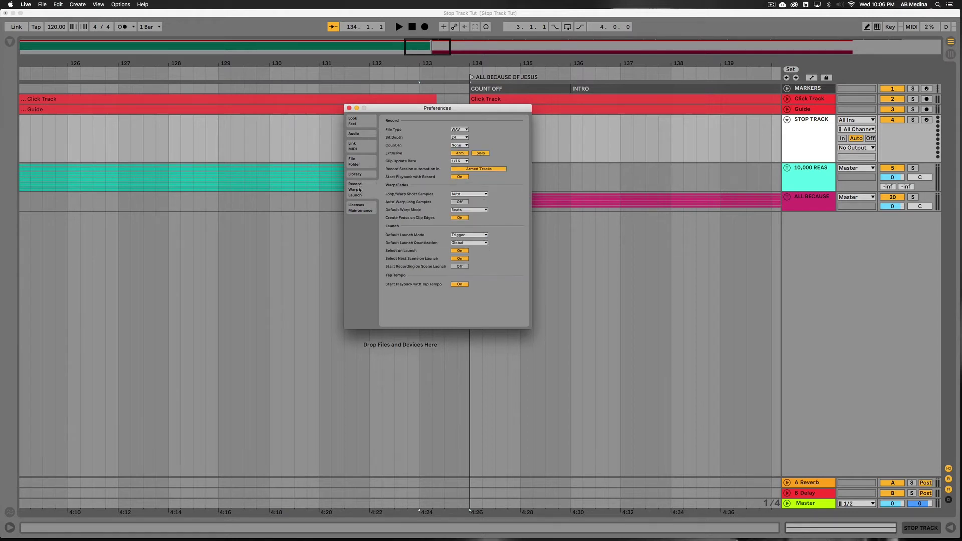
pyautogui.click(360, 146)
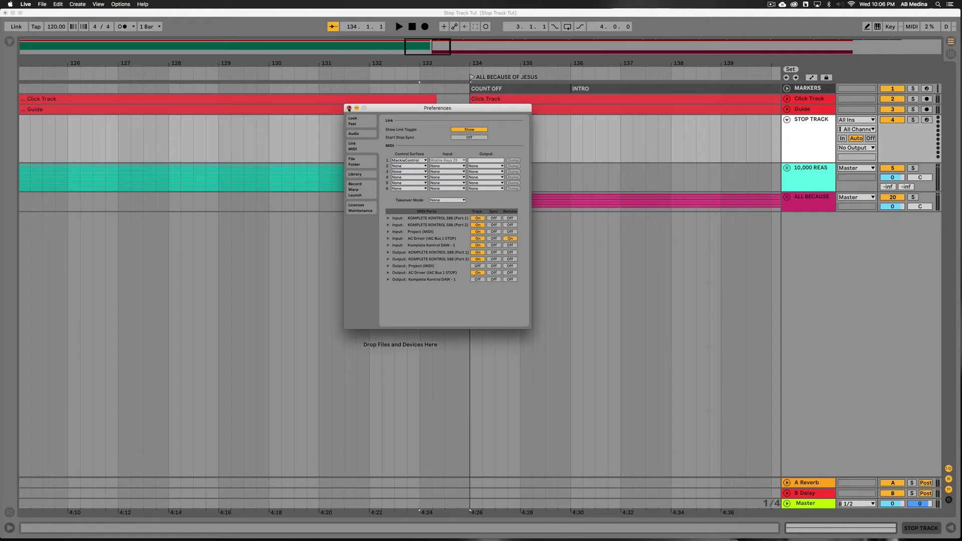
pyautogui.click(349, 108)
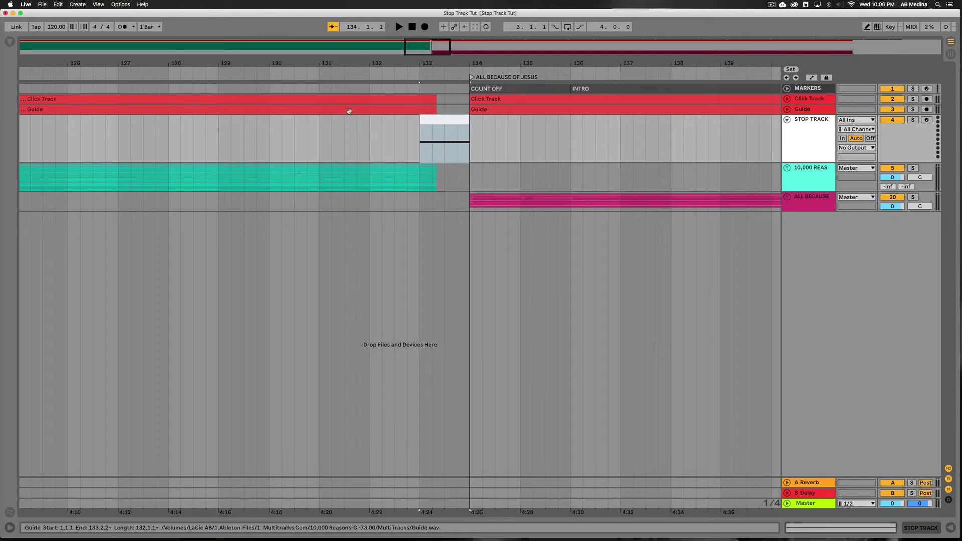
# Step: Set both the MIDI input and the MIDI output of STOP TRACK to AC Driver (IAC Bus 1 STOP)
pyautogui.click(852, 129)
pyautogui.click(853, 130)
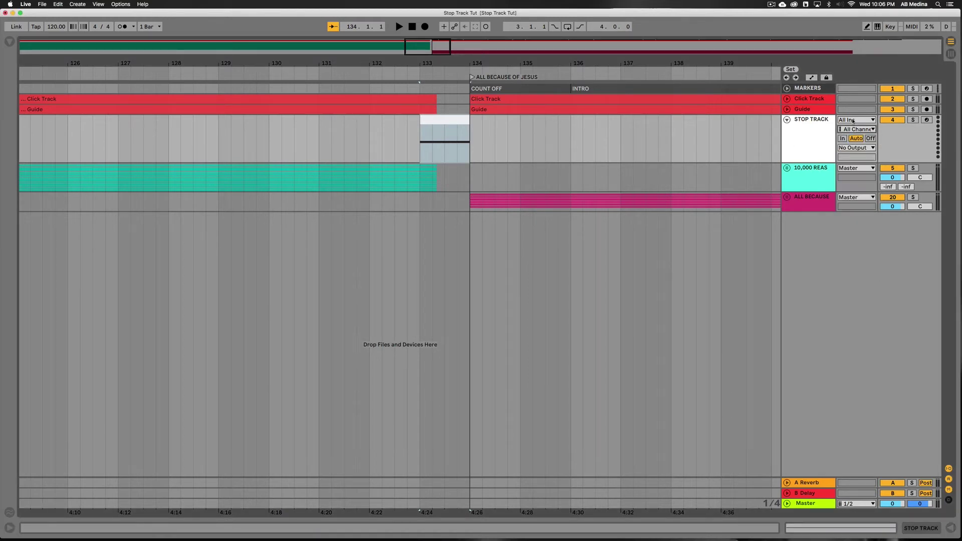
pyautogui.click(854, 120)
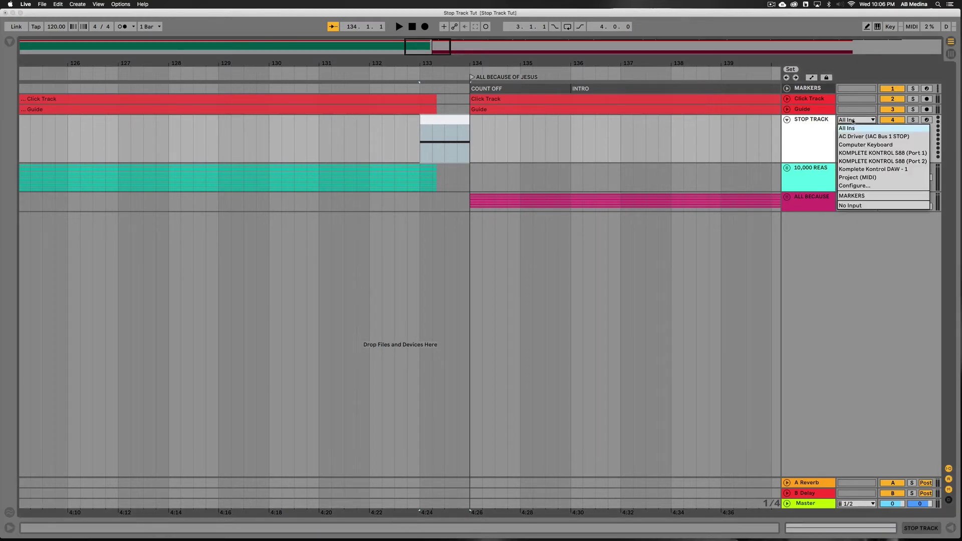
pyautogui.click(854, 137)
pyautogui.click(853, 148)
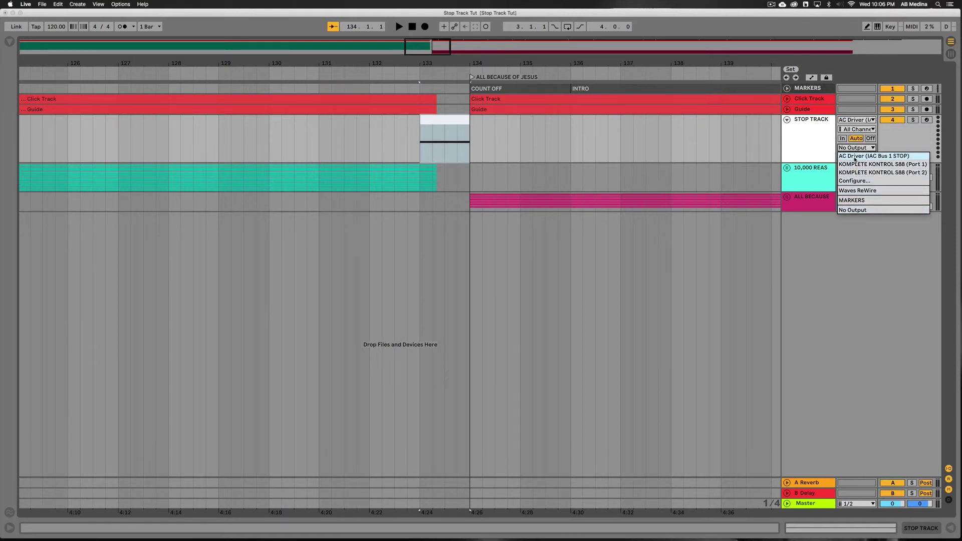
pyautogui.click(855, 157)
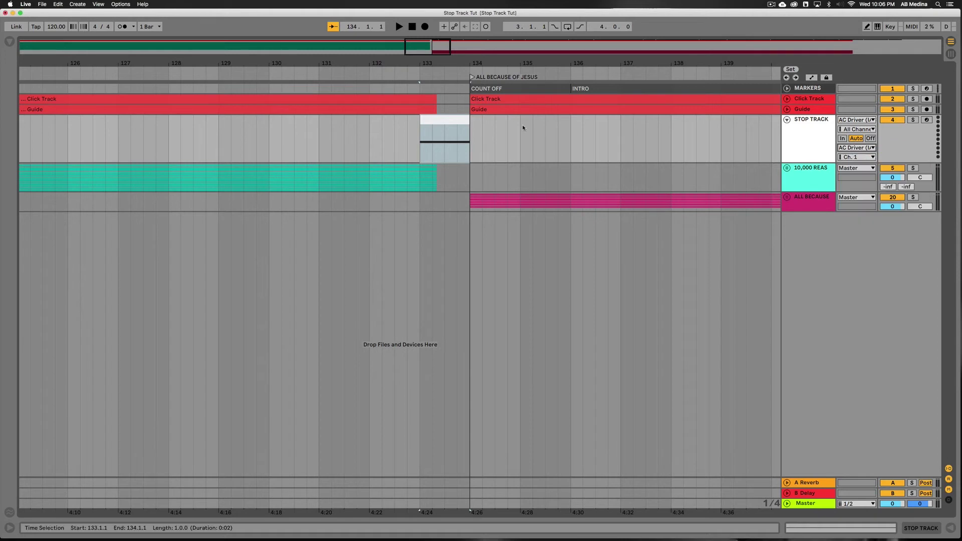
# Step: MIDI-map the transport's Stop control to the stop clip's note by playing through the clip from 132.2.1 in MIDI Map mode
pyautogui.click(376, 134)
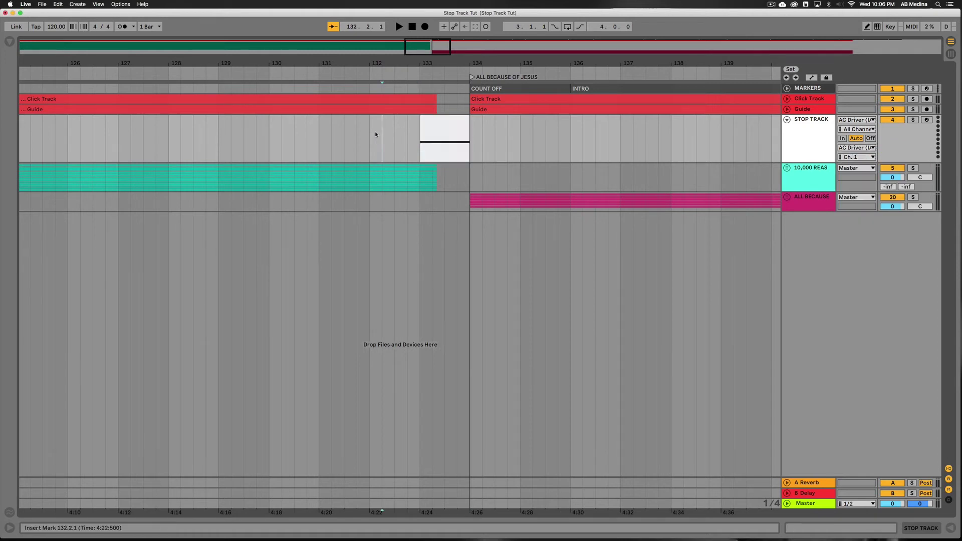
pyautogui.press('space')
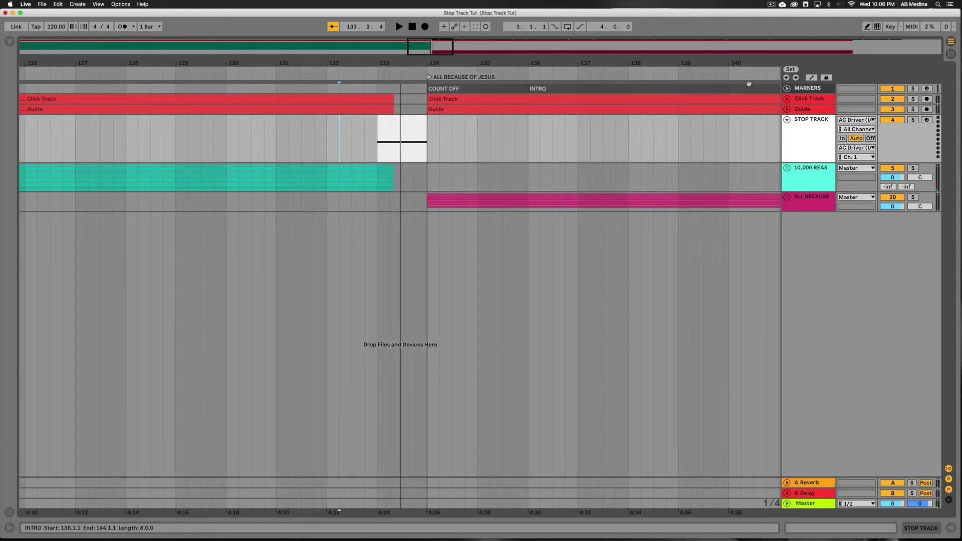
pyautogui.click(914, 27)
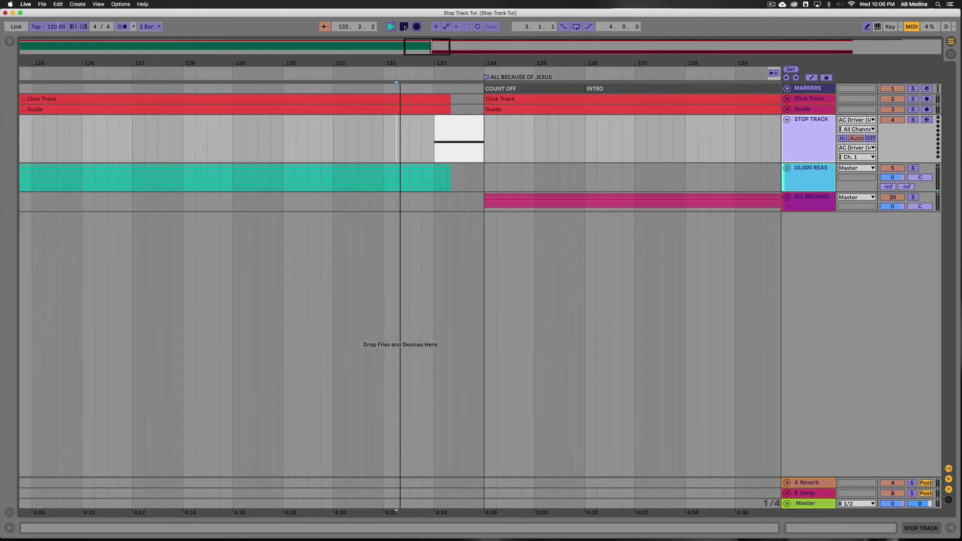
pyautogui.click(405, 28)
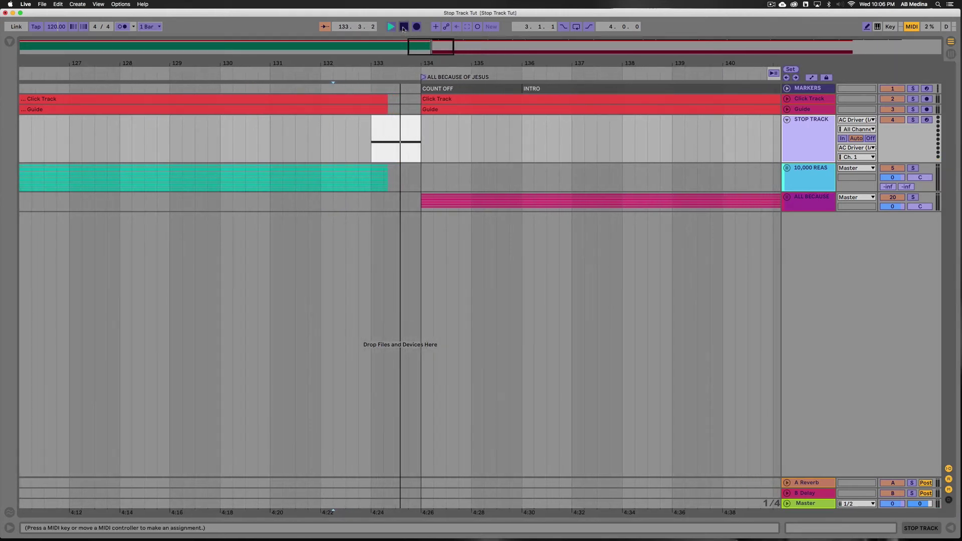
pyautogui.press('space')
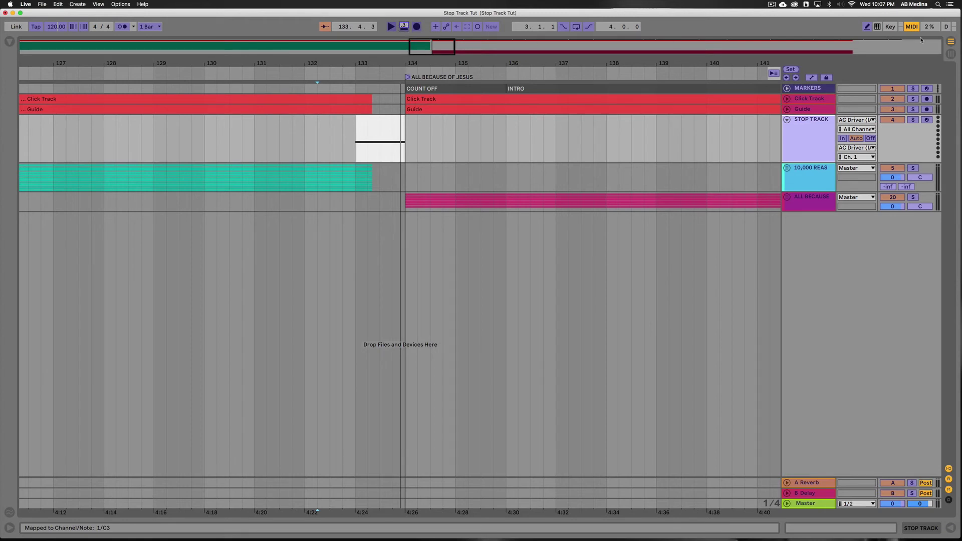
pyautogui.click(908, 28)
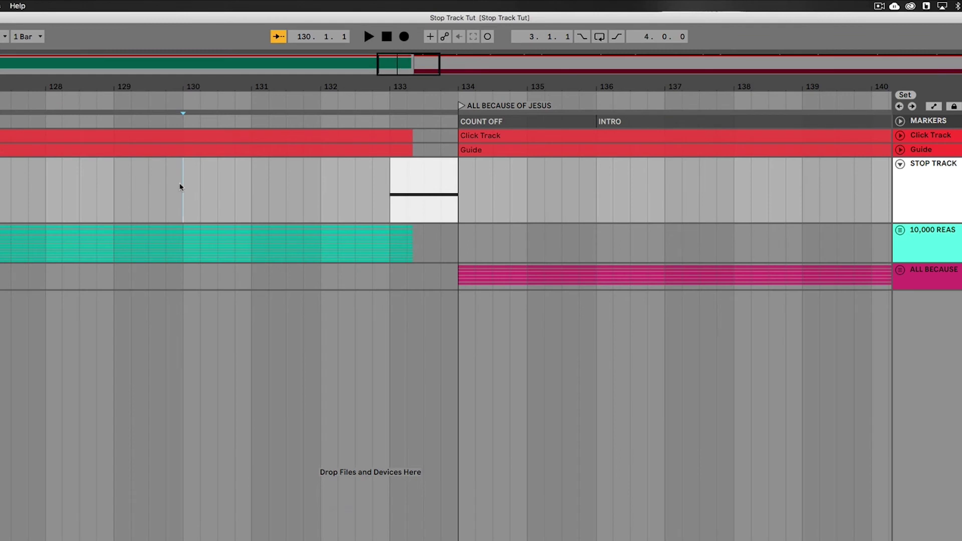
# Step: Test the automatic stop by playing from bar 130, and play the second song from the ALL BECAUSE OF JESUS locator
pyautogui.press('space')
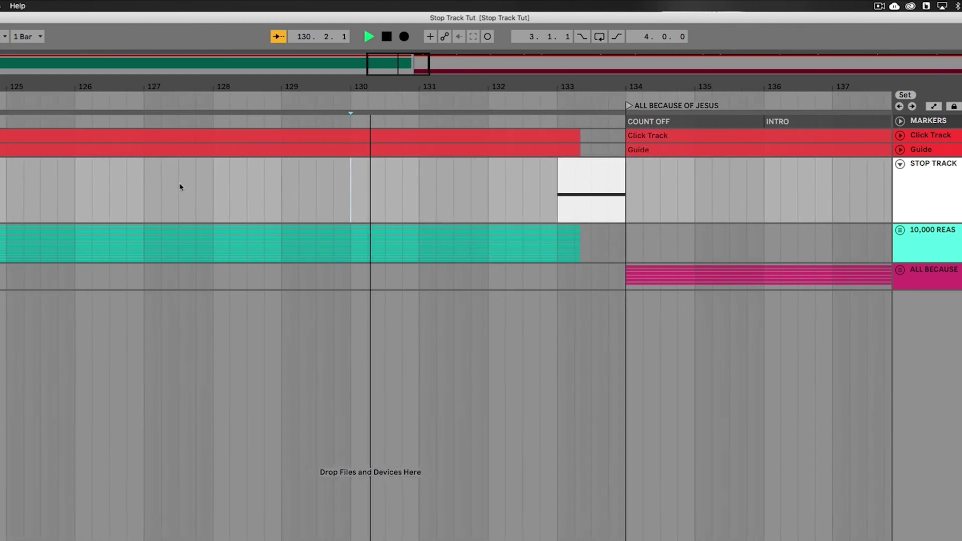
pyautogui.press('space')
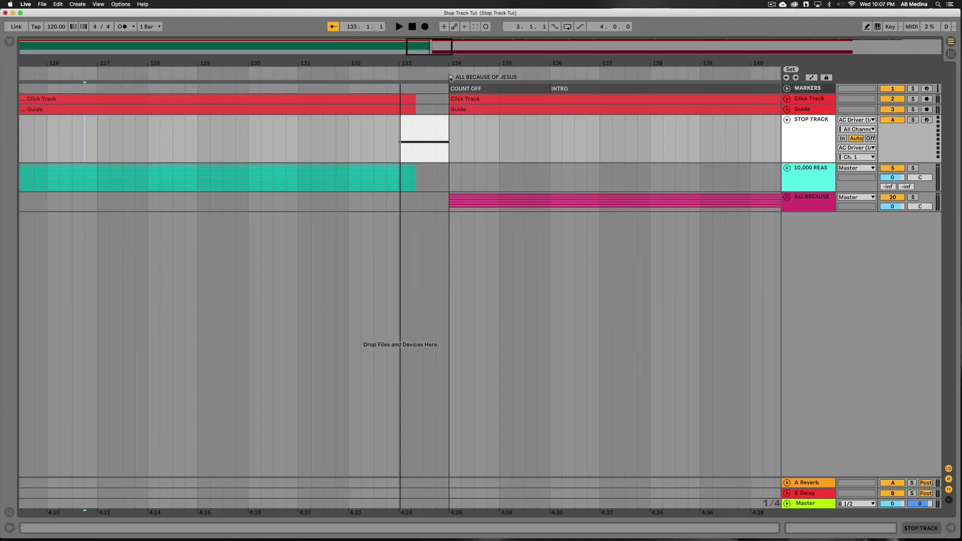
pyautogui.click(451, 78)
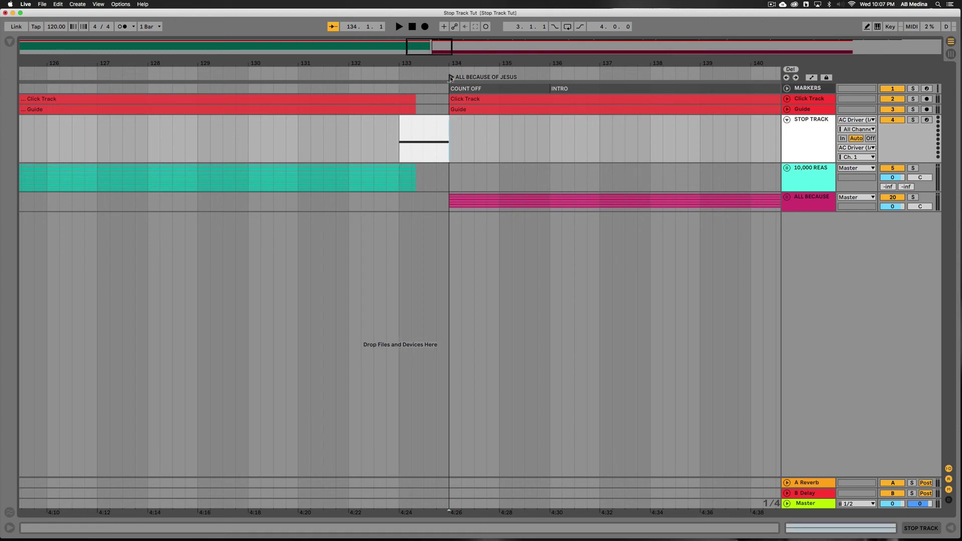
pyautogui.press('space')
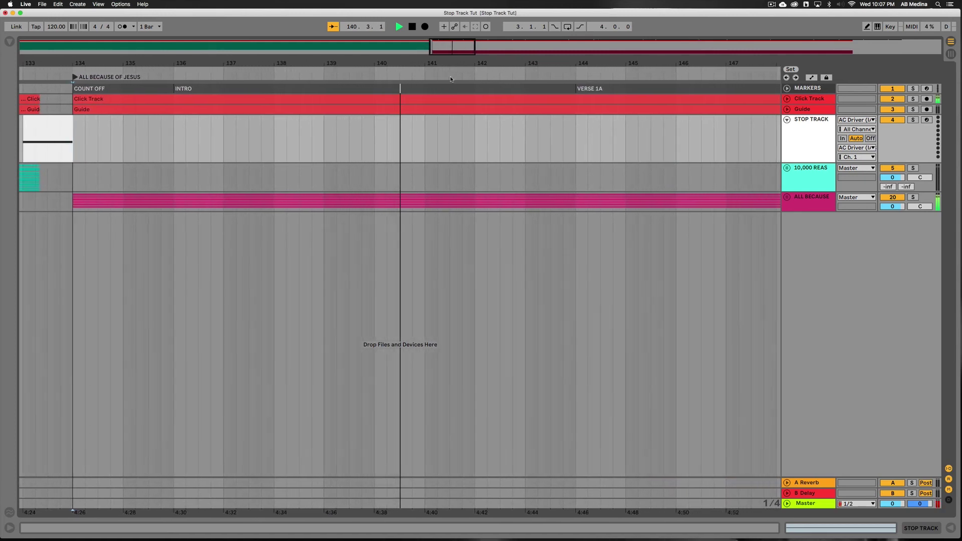
pyautogui.press('space')
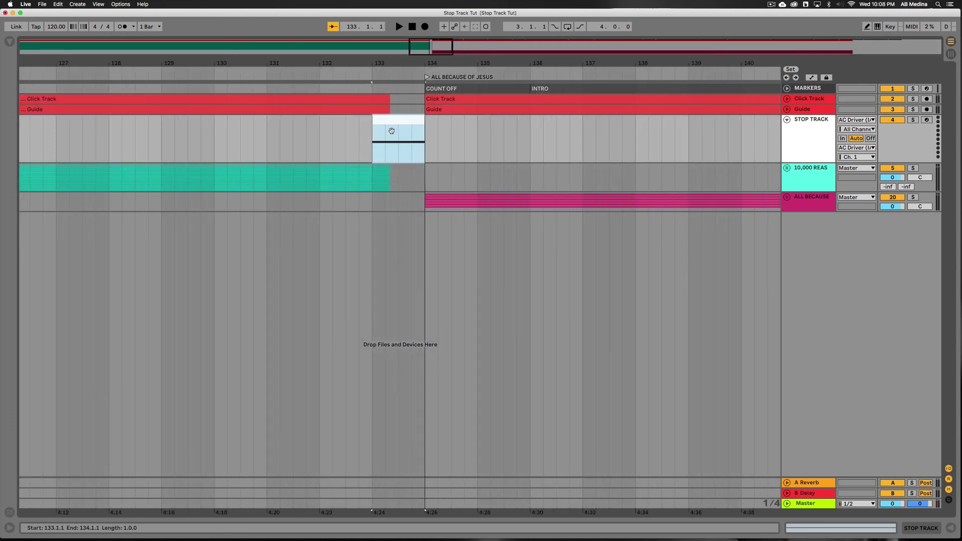
# Step: Copy the stop clip from bar 133 to bar 269 on STOP TRACK, at the end of the ALL BECAUSE OF JESUS song
pyautogui.press('w')
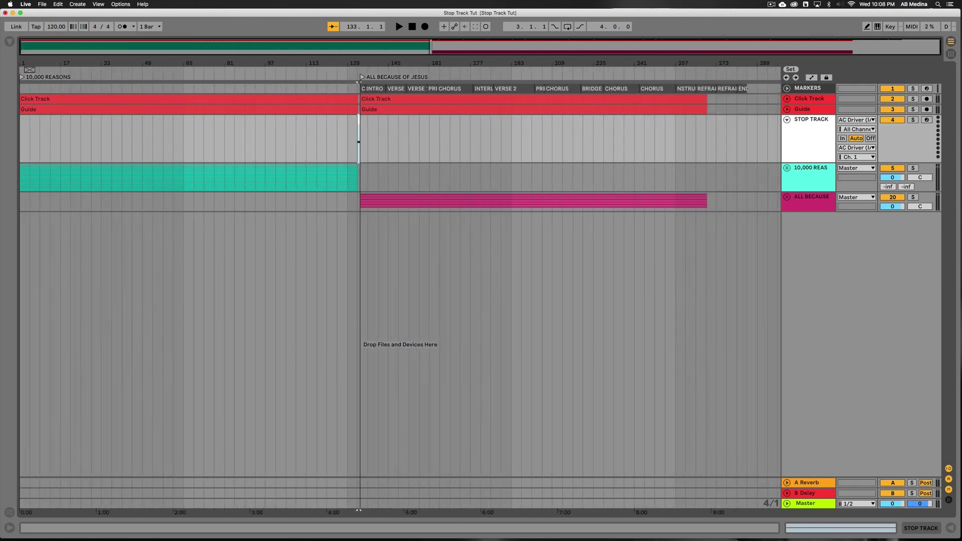
pyautogui.click(707, 132)
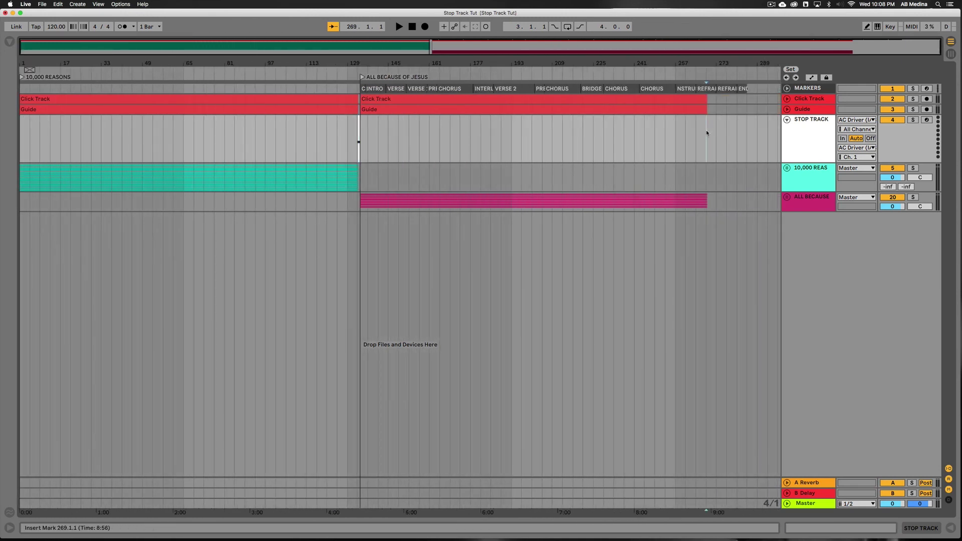
pyautogui.hotkey('shift', 'Right')
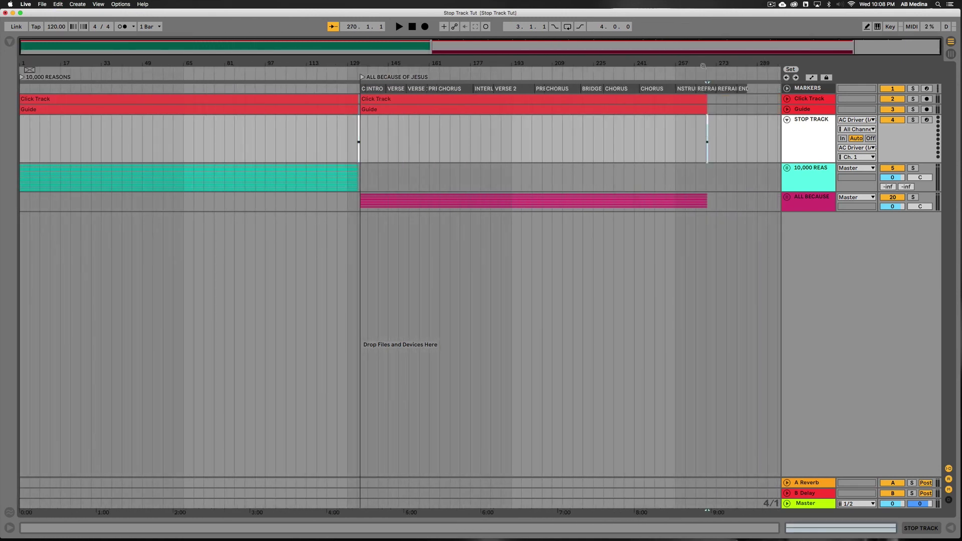
pyautogui.press('z')
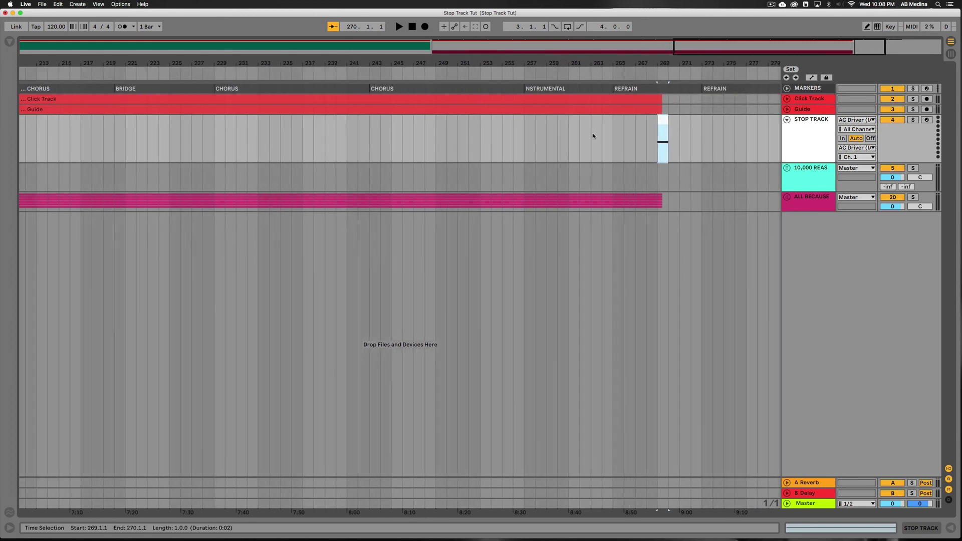
# Step: Play the last bars of the second song to test the copied stop clip at bar 269, and view both songs
pyautogui.click(594, 136)
pyautogui.press('space')
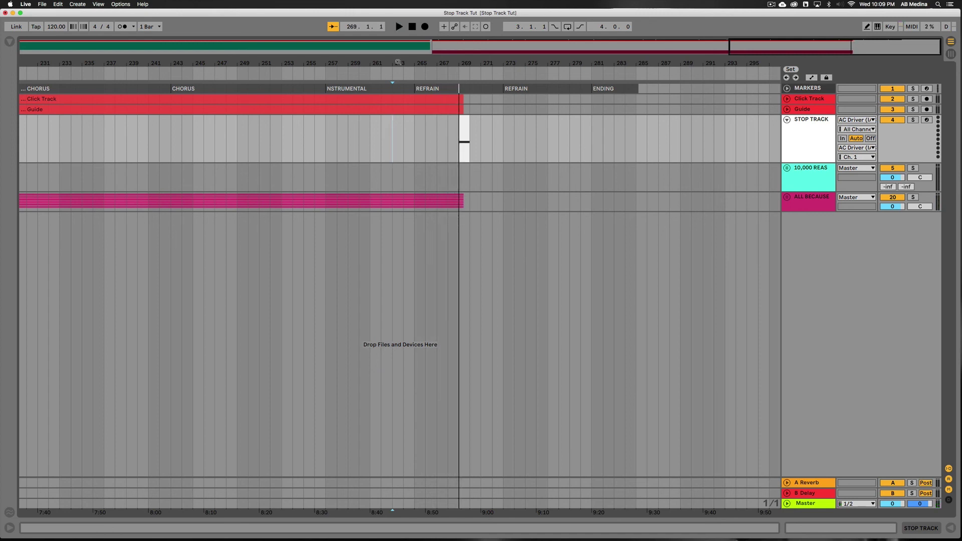
pyautogui.moveTo(398, 62); pyautogui.dragTo(399, 46)
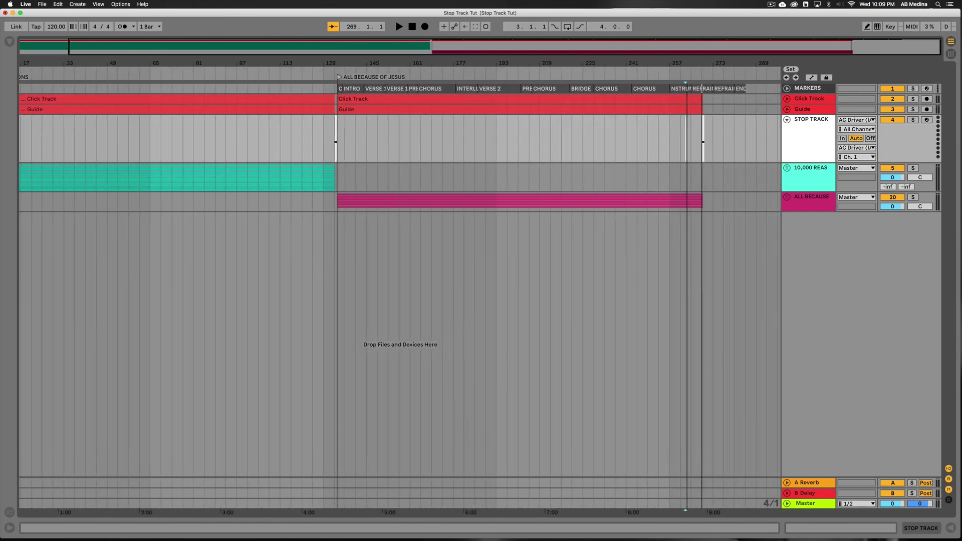